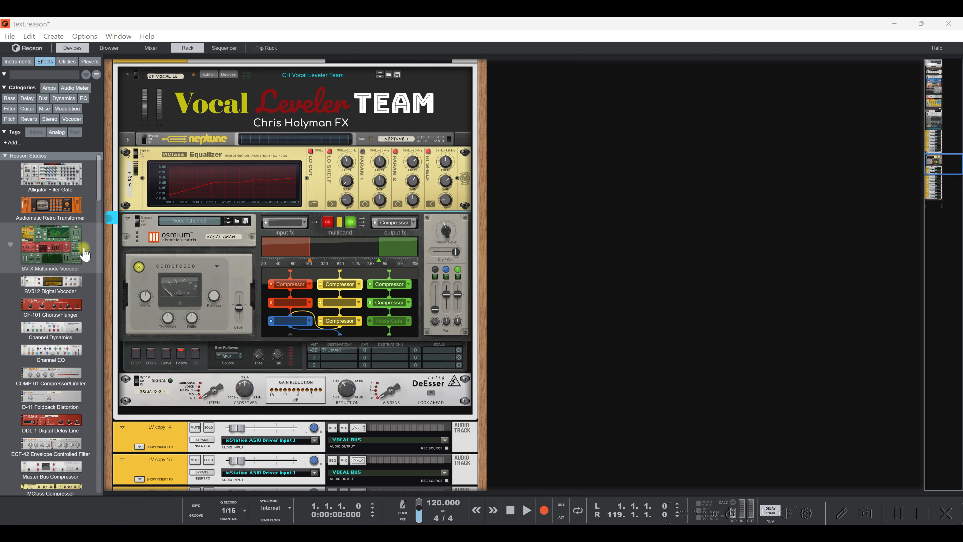
Browse the list of effect devices down to the Red Rock Sound section.
{"action": "scroll", "coordinate": [84, 254], "scroll_direction": "down", "scroll_amount": 10}
{"action": "scroll", "coordinate": [83, 257], "scroll_direction": "down", "scroll_amount": 15}
{"action": "scroll", "coordinate": [81, 259], "scroll_direction": "down", "scroll_amount": 15}
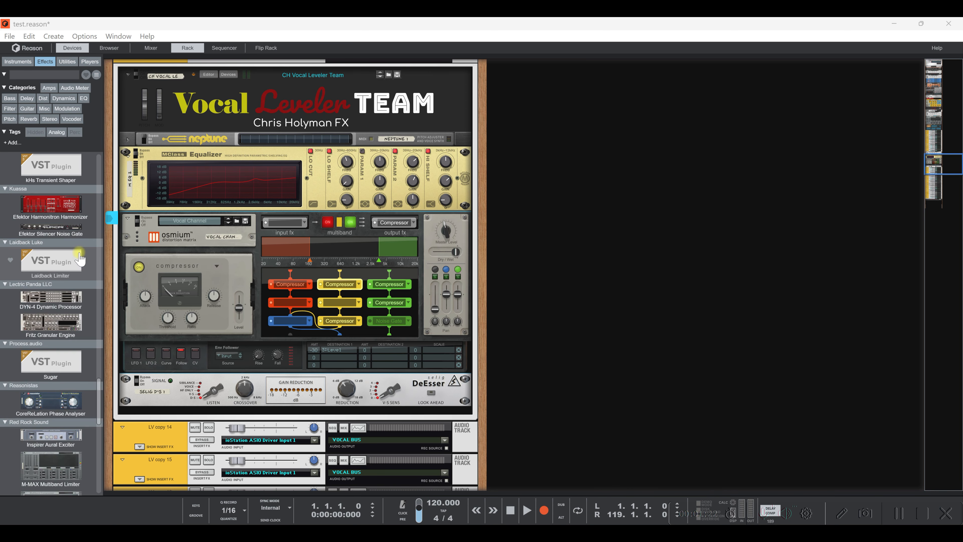
{"action": "scroll", "coordinate": [79, 259], "scroll_direction": "down", "scroll_amount": 10}
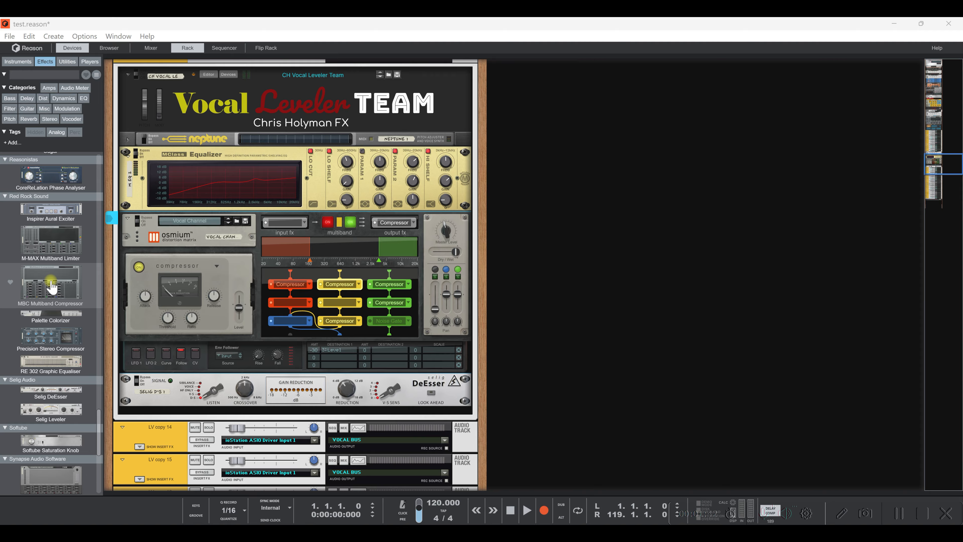
View the mixer, open the file browser beside the rack, and list the Song Samples location.
{"action": "left_click", "coordinate": [154, 49]}
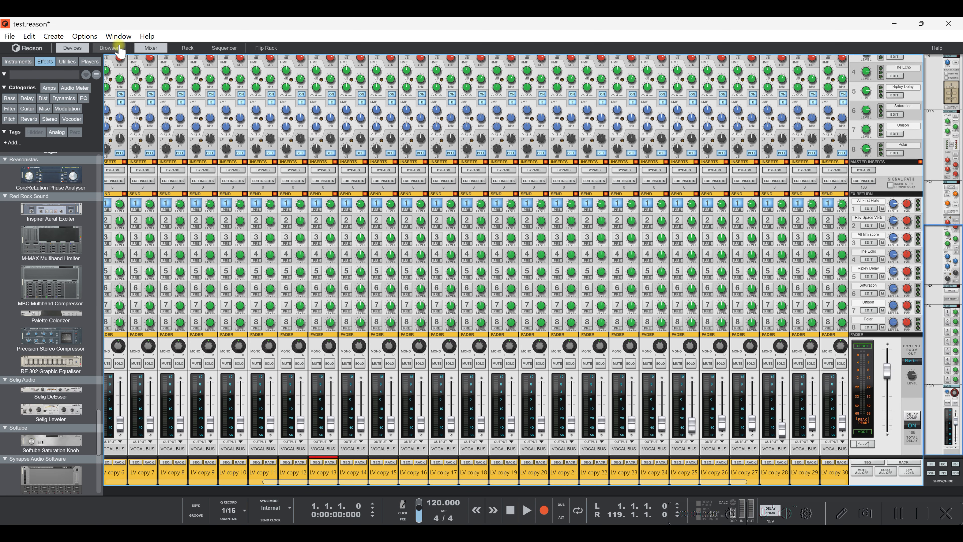
{"action": "left_click", "coordinate": [113, 49]}
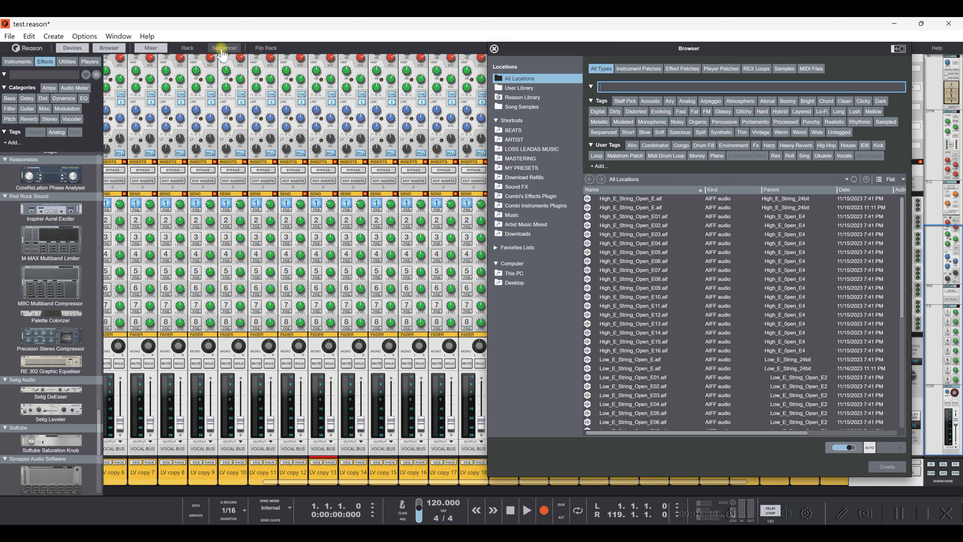
{"action": "left_click", "coordinate": [198, 50]}
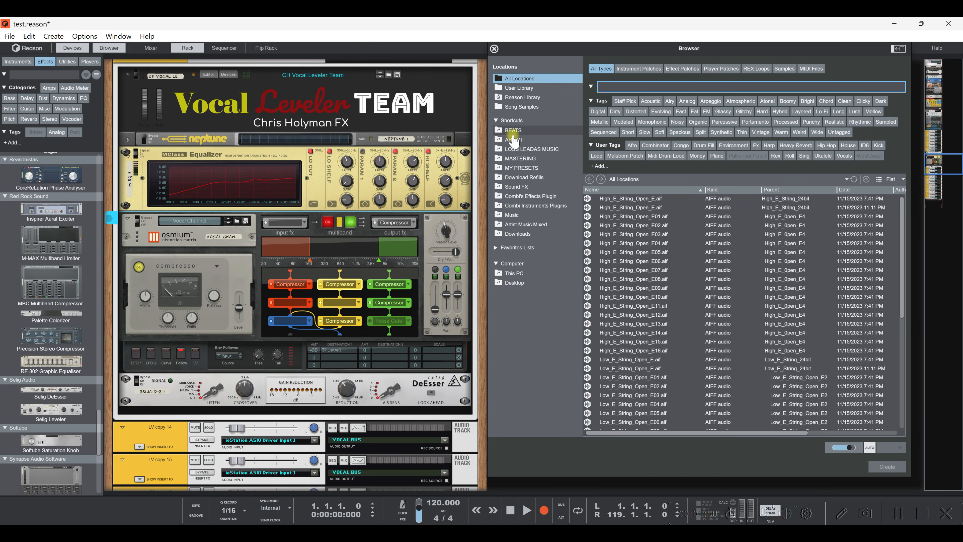
{"action": "left_click", "coordinate": [519, 106]}
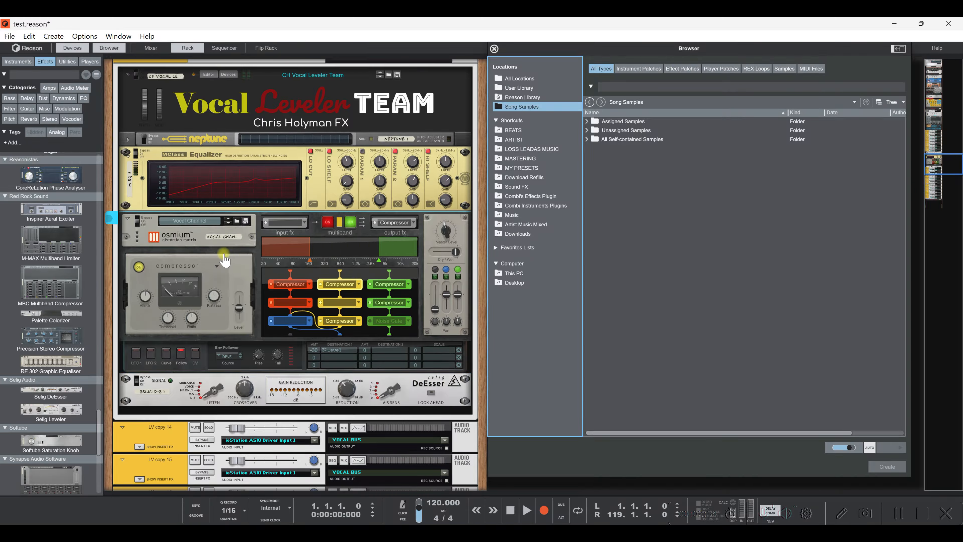
Check which effect types can be loaded into the first red-band slot of the Osmium distortion matrix.
{"action": "left_click", "coordinate": [310, 287]}
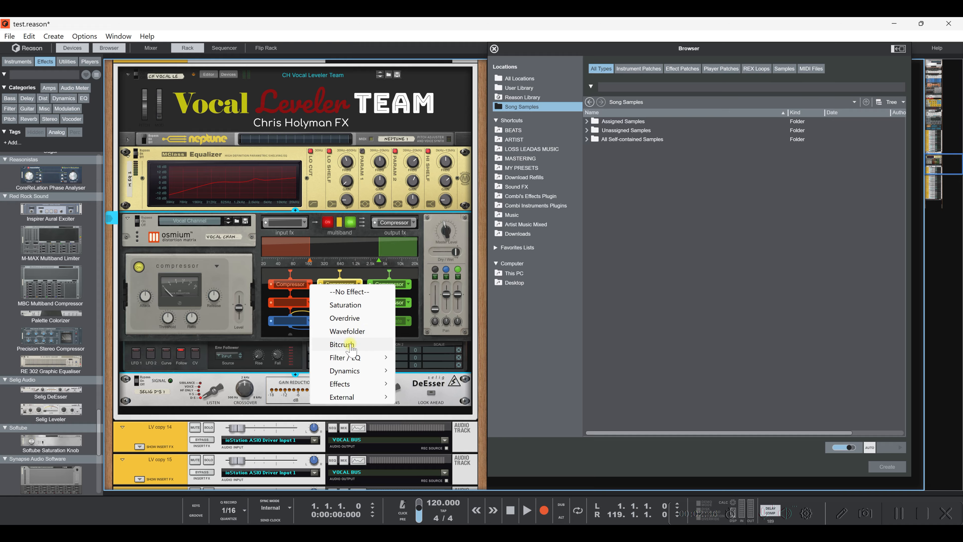
{"action": "mouse_move", "coordinate": [354, 360]}
{"action": "left_click", "coordinate": [345, 270]}
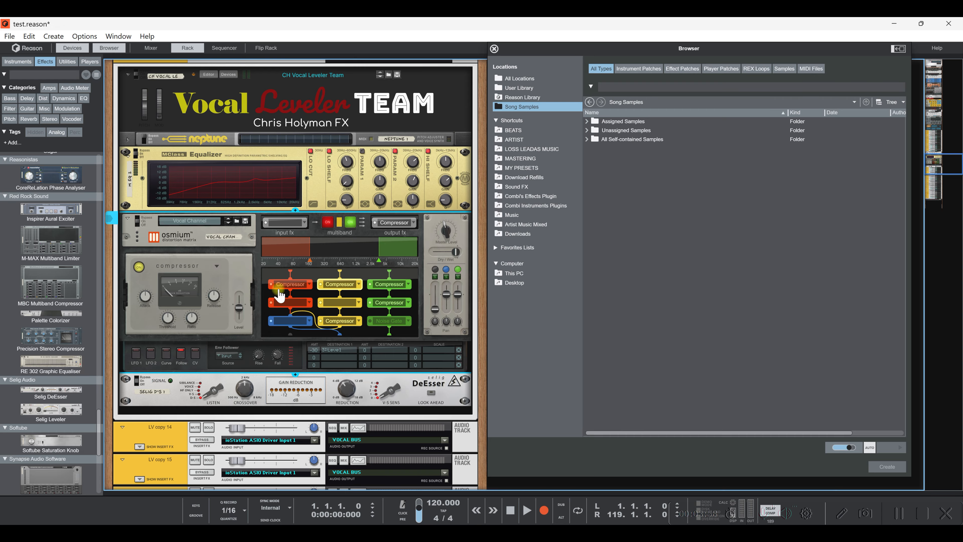
Insert the MBC Multiband Compressor between Osmium and the Selig DeEsser in the vocal leveler rack.
{"action": "left_click_drag", "start_coordinate": [50, 282], "coordinate": [222, 379]}
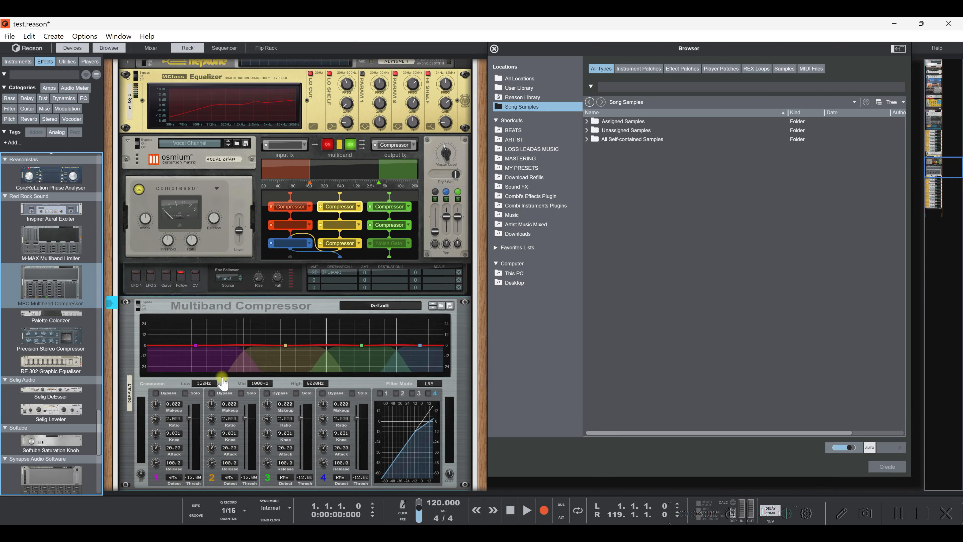
Turn on the CPU load display for devices and compare the Multiband Compressor's load with that of the neighbouring devices.
{"action": "left_click", "coordinate": [85, 36]}
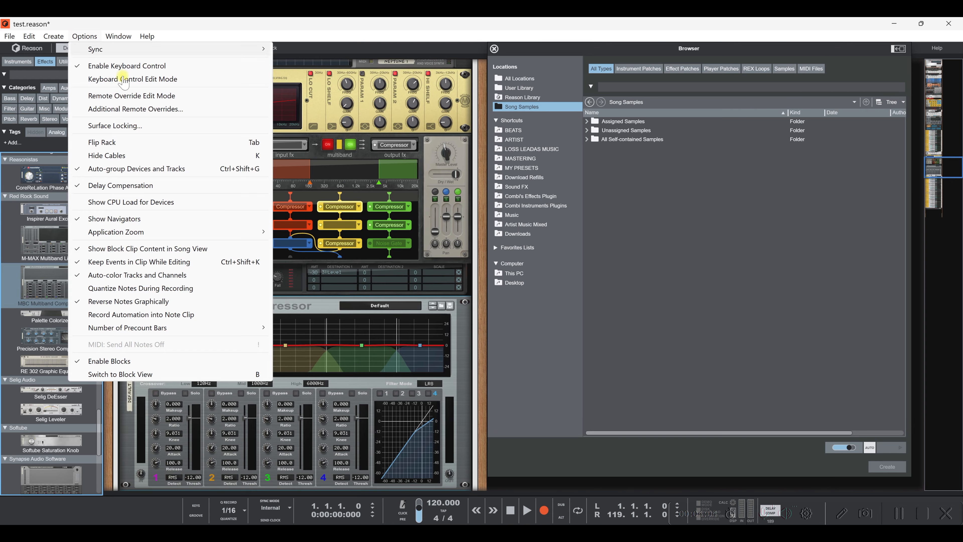
{"action": "left_click", "coordinate": [150, 205]}
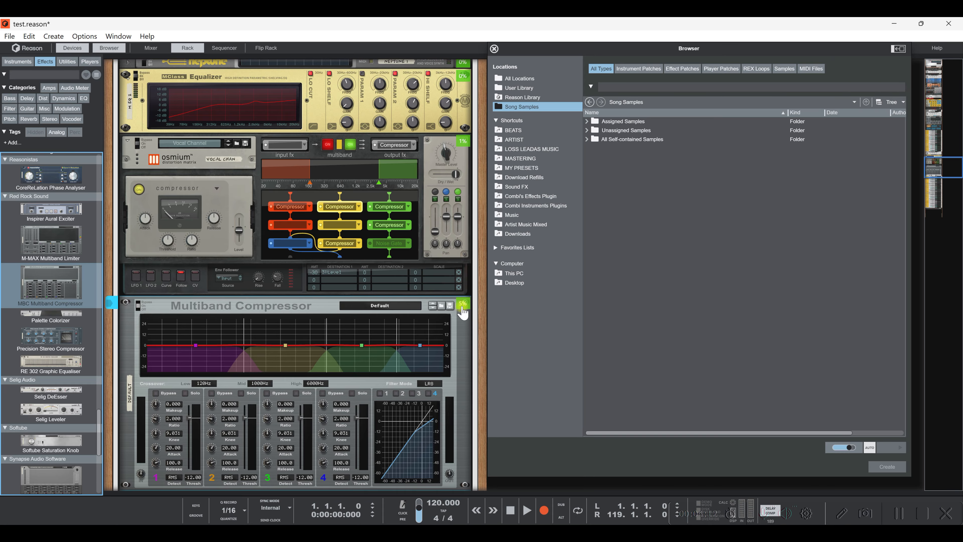
{"action": "scroll", "coordinate": [463, 313], "scroll_direction": "down", "scroll_amount": 1}
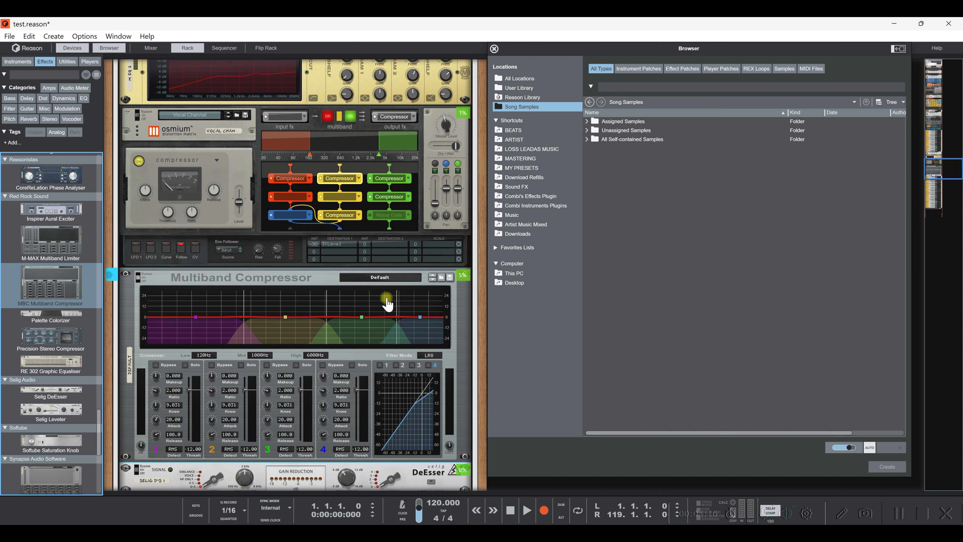
{"action": "scroll", "coordinate": [410, 297], "scroll_direction": "up", "scroll_amount": 1}
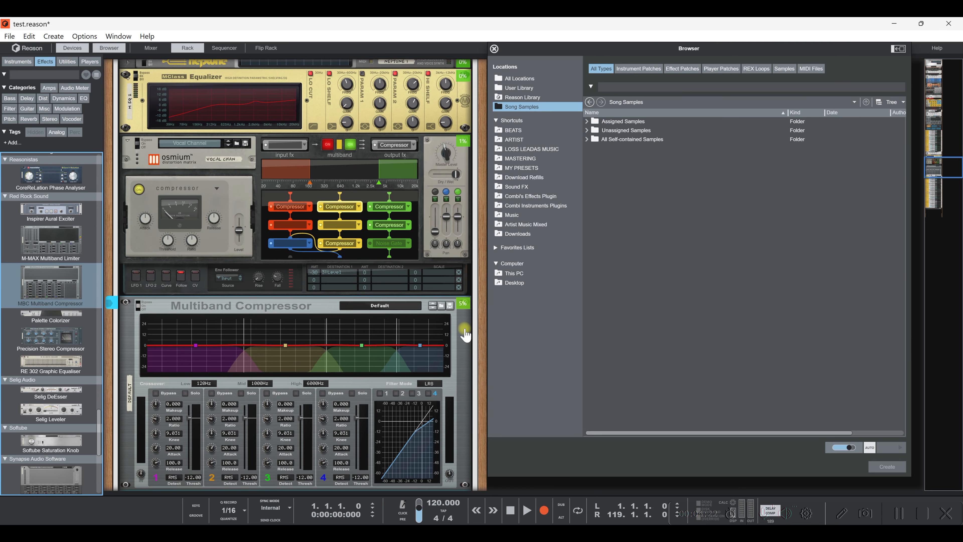
{"action": "scroll", "coordinate": [465, 334], "scroll_direction": "down", "scroll_amount": 2}
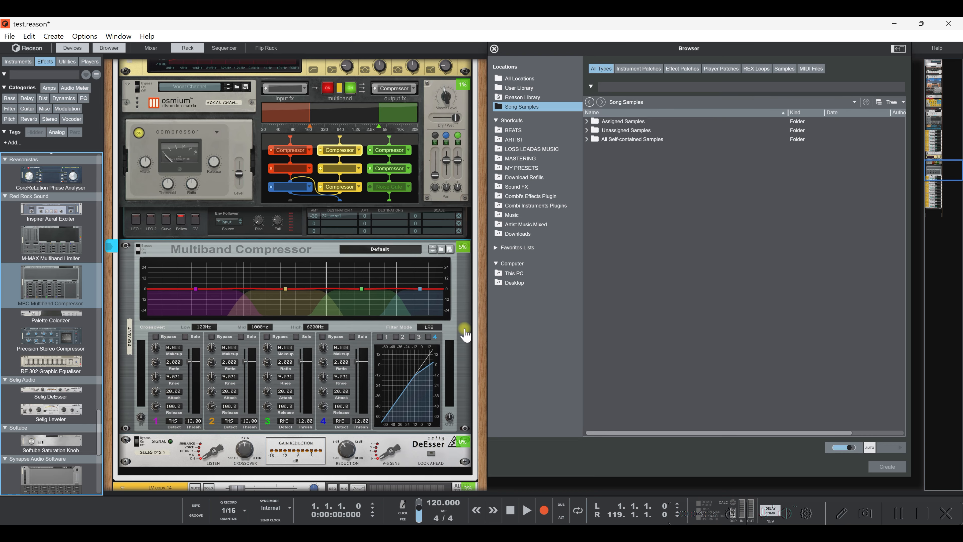
Close the file browser and examine the LV vocal track and its copies in the sequencer.
{"action": "key", "text": "F7"}
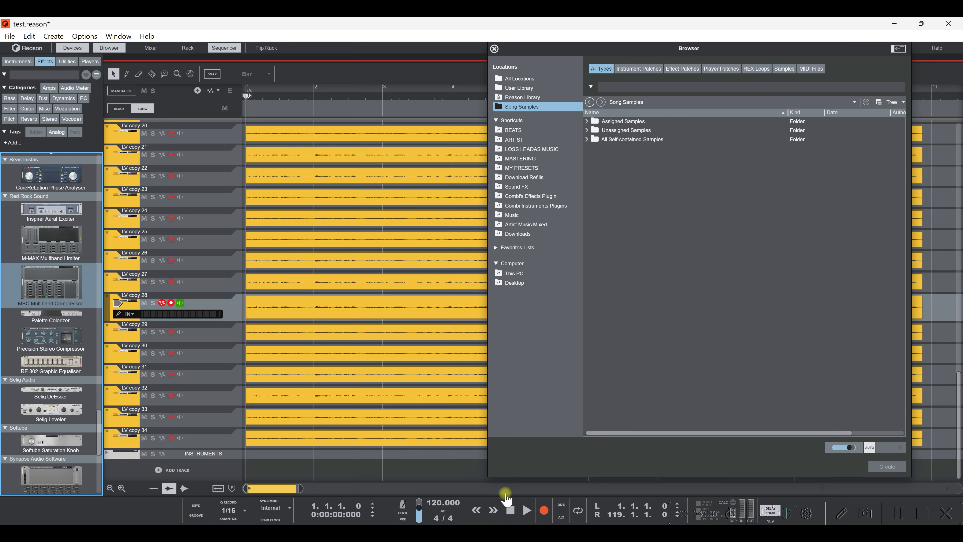
{"action": "left_click", "coordinate": [495, 49]}
{"action": "scroll", "coordinate": [403, 319], "scroll_direction": "up", "scroll_amount": 15}
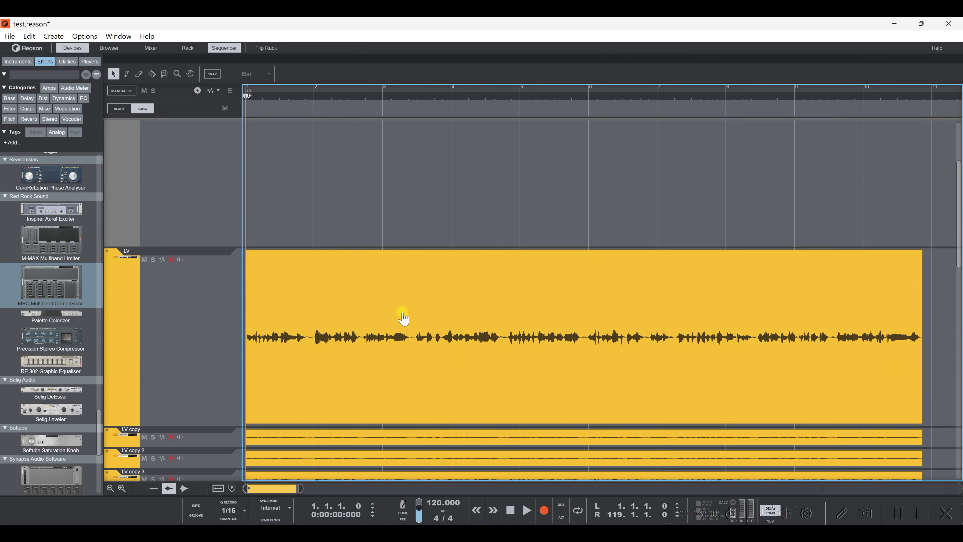
{"action": "scroll", "coordinate": [402, 319], "scroll_direction": "down", "scroll_amount": 15}
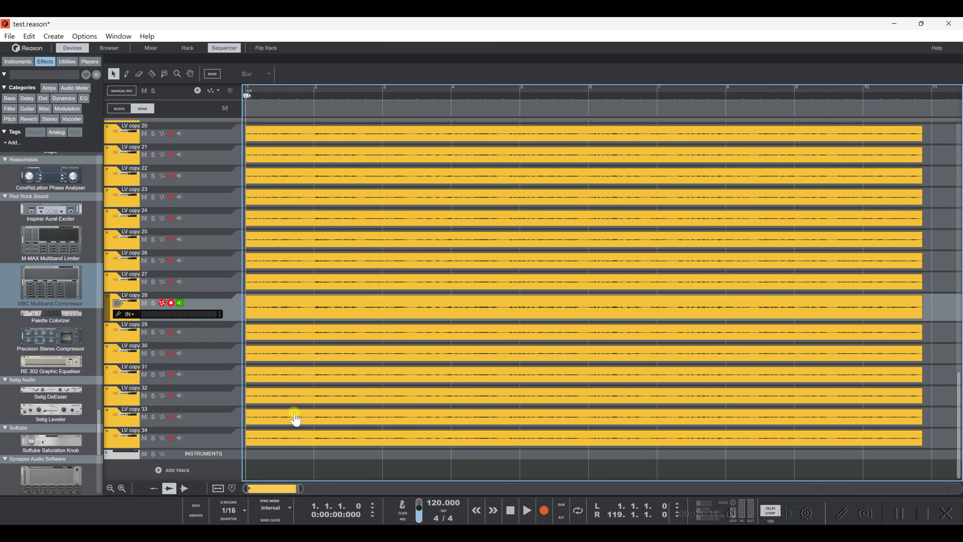
{"action": "scroll", "coordinate": [296, 418], "scroll_direction": "up", "scroll_amount": 15}
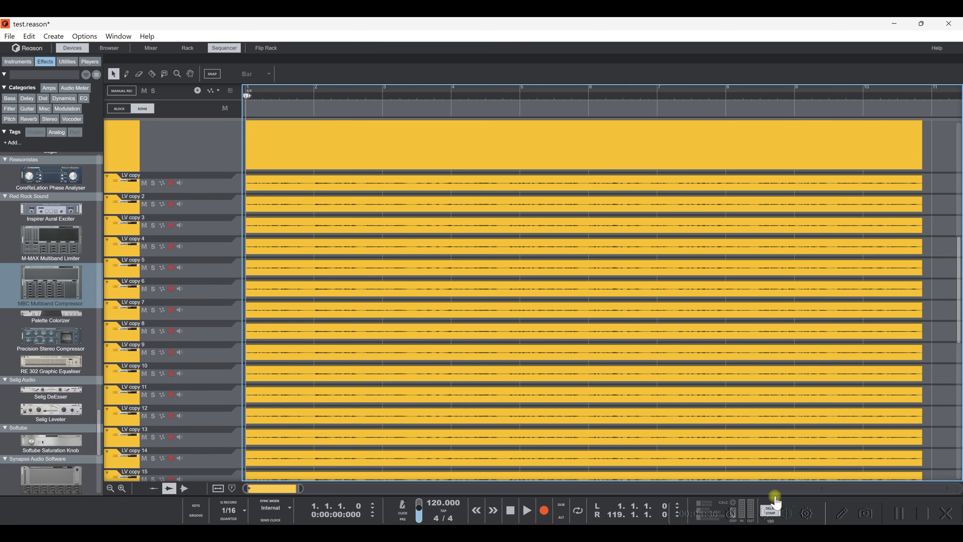
{"action": "scroll", "coordinate": [290, 364], "scroll_direction": "up", "scroll_amount": 5}
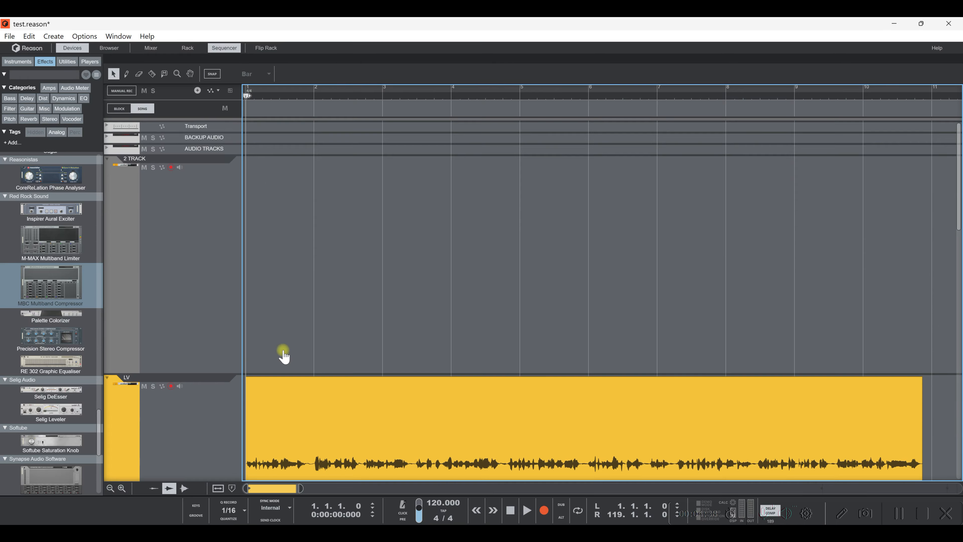
Delete the Multiband Compressor from the vocal leveler rack.
{"action": "left_click", "coordinate": [150, 48]}
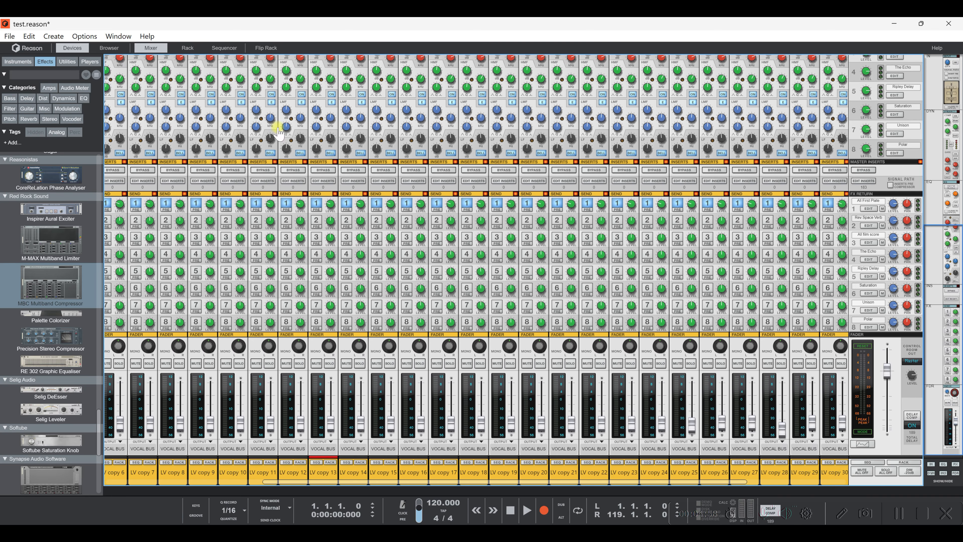
{"action": "left_click", "coordinate": [190, 49]}
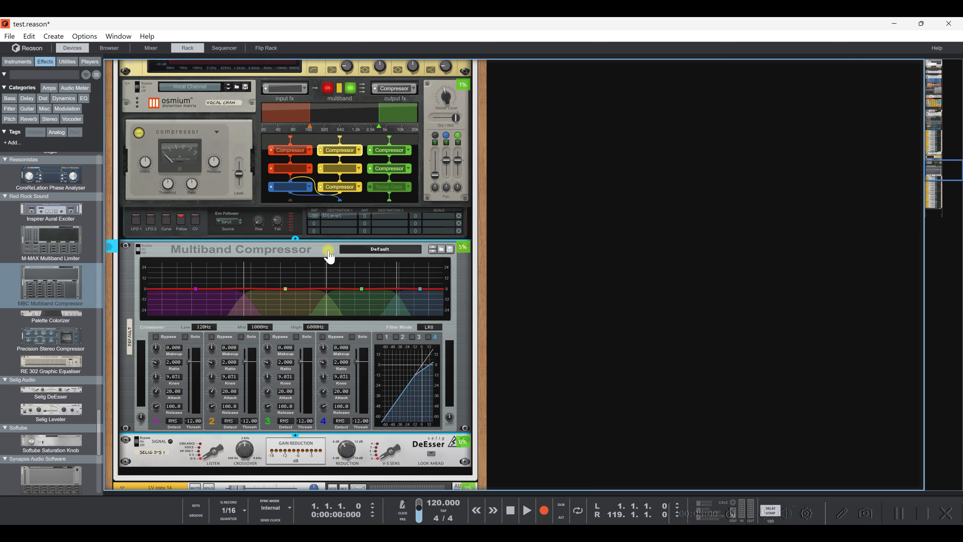
{"action": "key", "text": "Delete"}
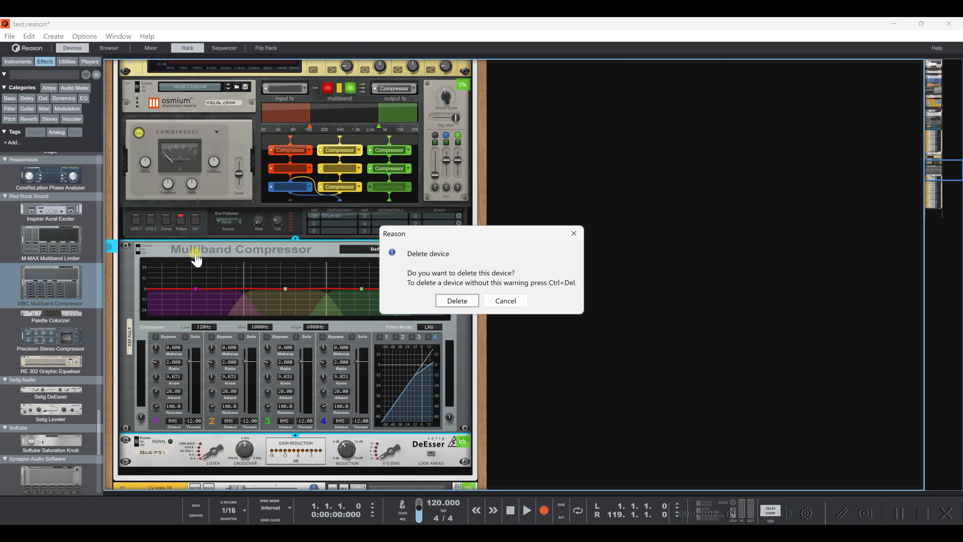
{"action": "key", "text": "Return"}
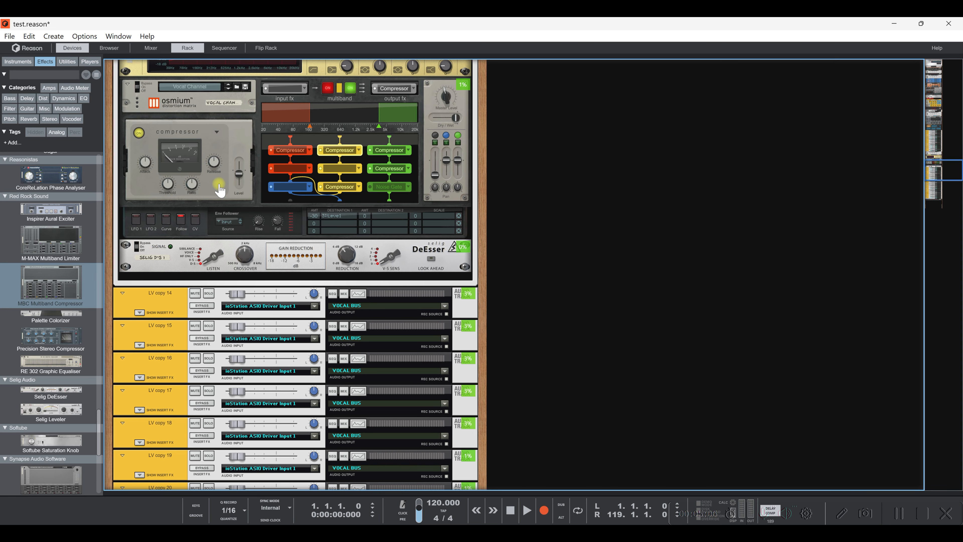
Replace the Compressor in Osmium's first red-band slot with a Parametric EQ.
{"action": "scroll", "coordinate": [219, 189], "scroll_direction": "up", "scroll_amount": 3}
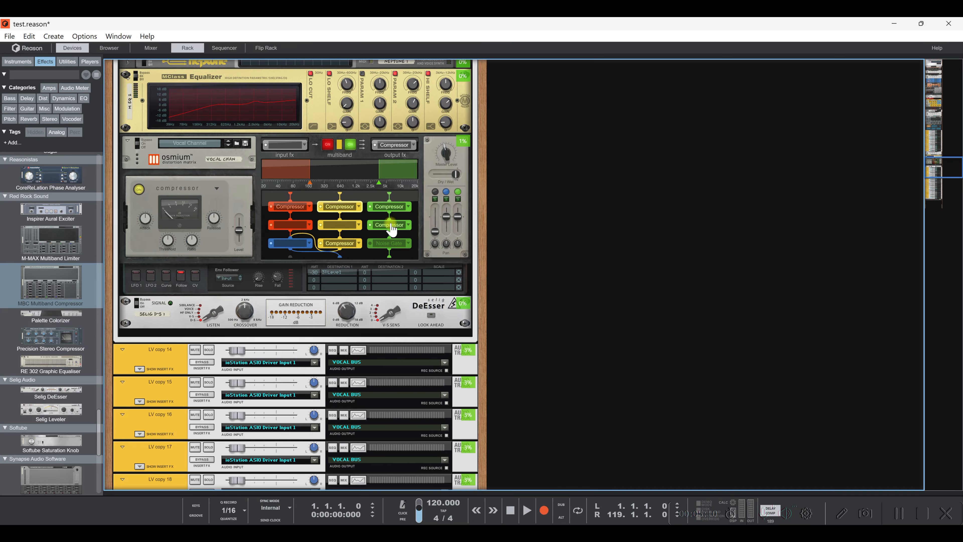
{"action": "left_click", "coordinate": [309, 208]}
{"action": "mouse_move", "coordinate": [352, 285]}
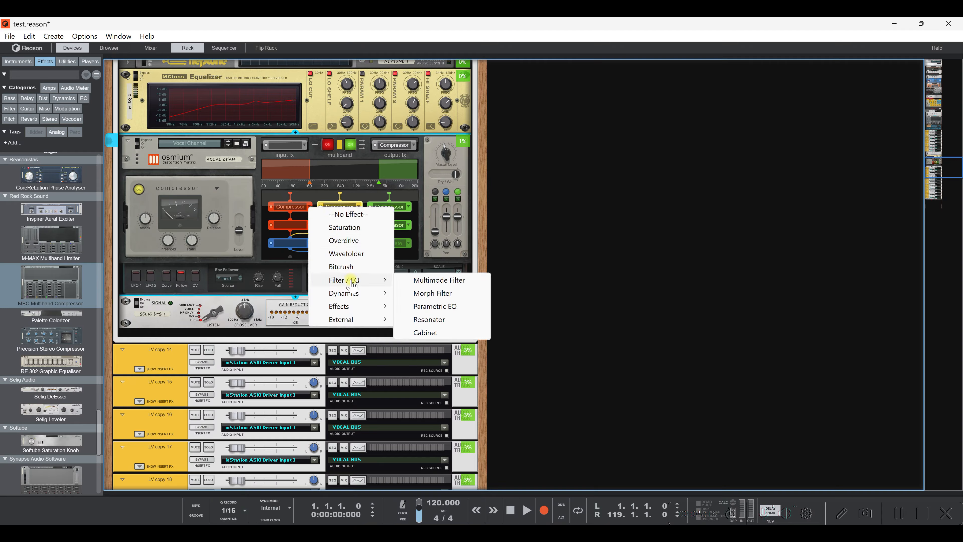
{"action": "left_click", "coordinate": [434, 306]}
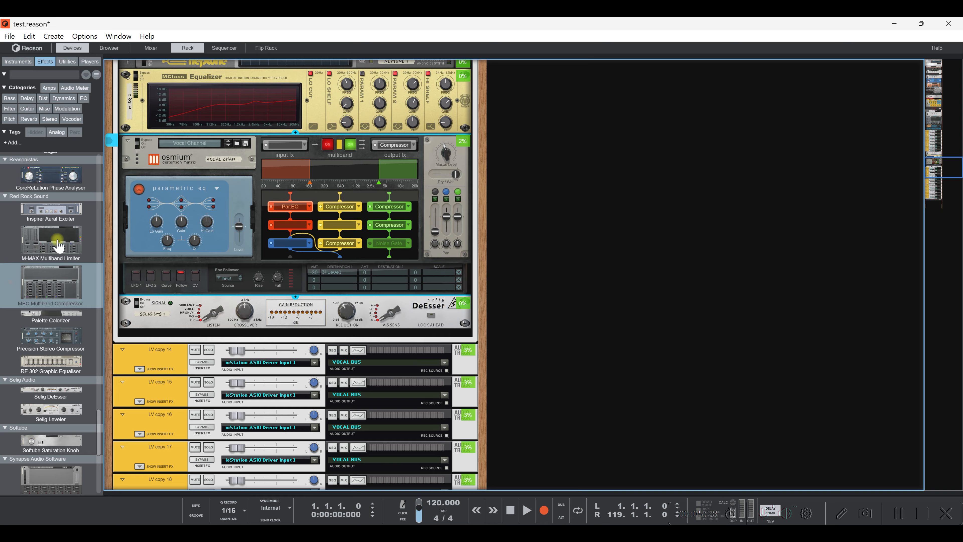
{"action": "left_click", "coordinate": [310, 208]}
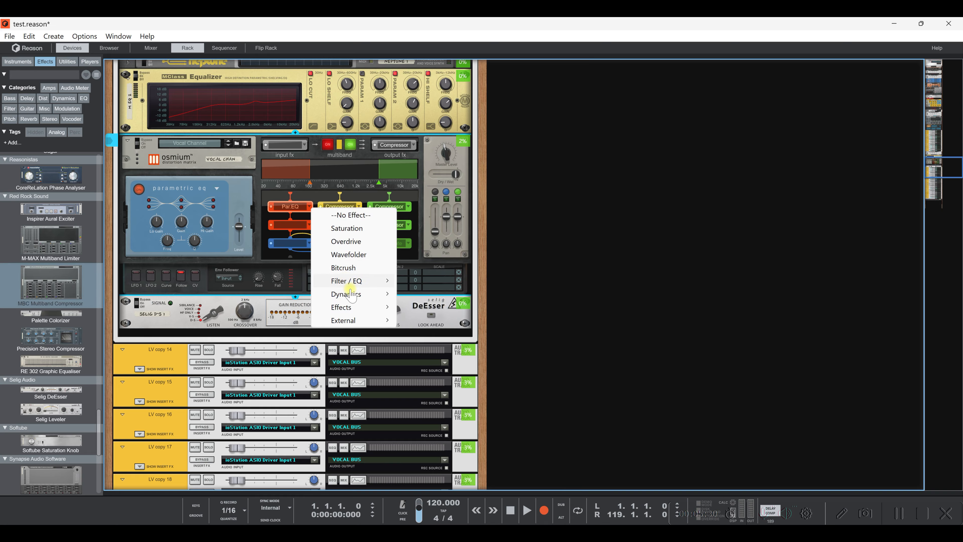
{"action": "left_click", "coordinate": [254, 180]}
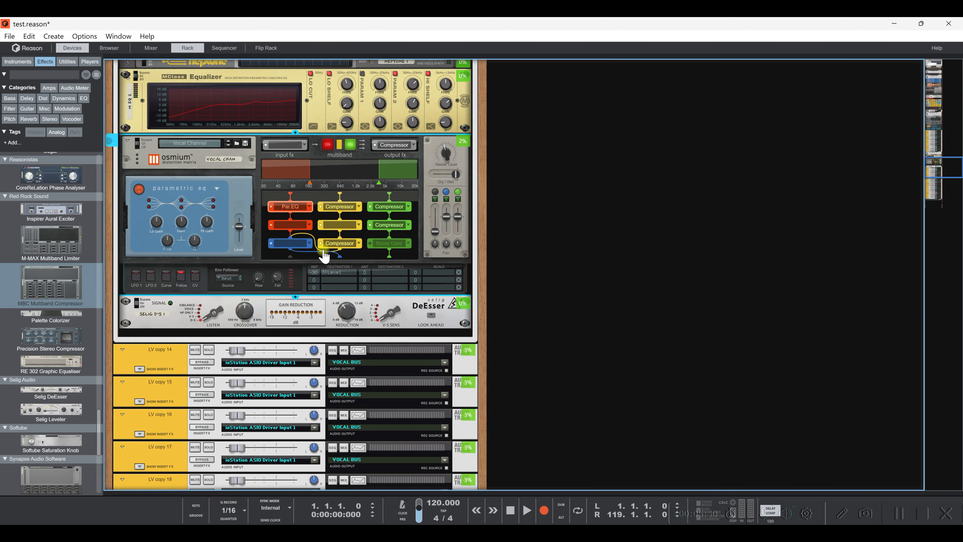
Load a Compressor / Limiter into Osmium's empty blue slot.
{"action": "left_click", "coordinate": [310, 244]}
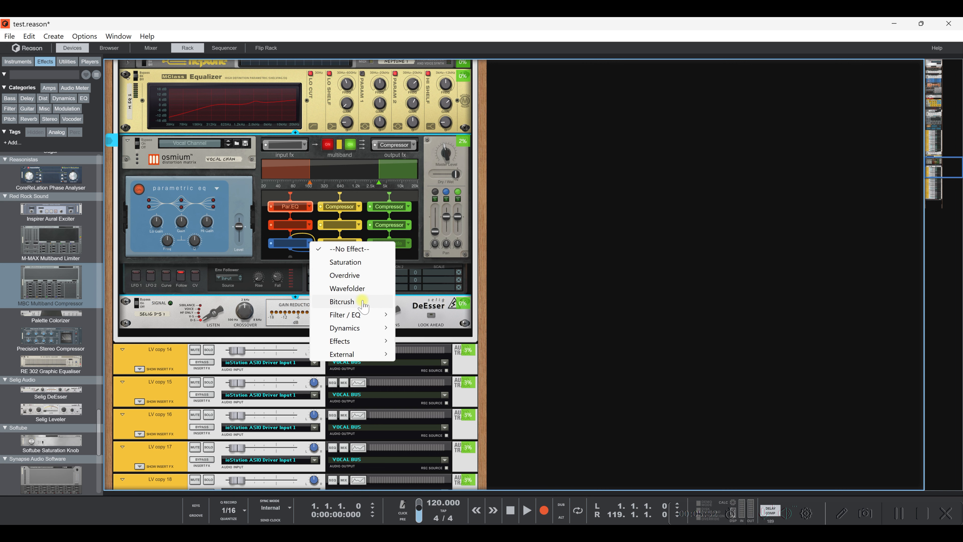
{"action": "mouse_move", "coordinate": [371, 335]}
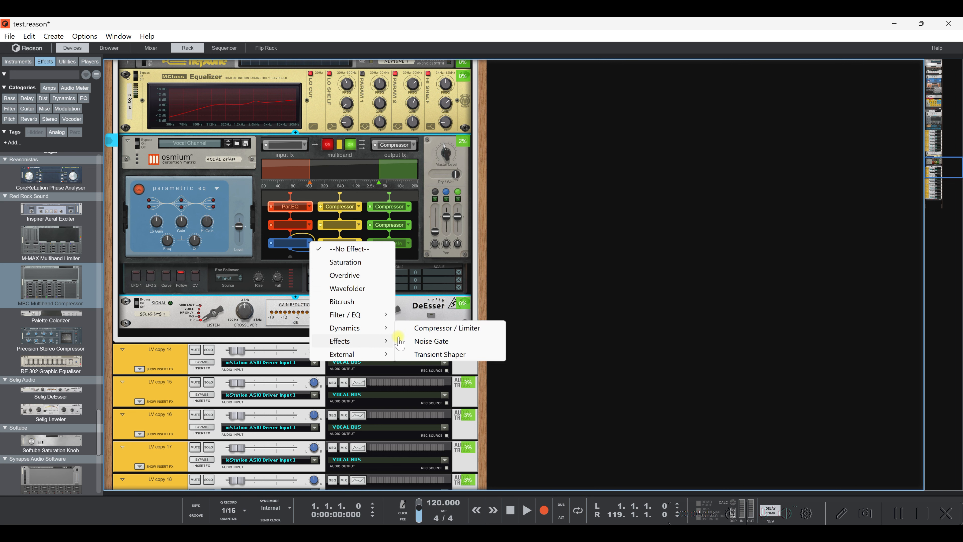
{"action": "left_click", "coordinate": [423, 328]}
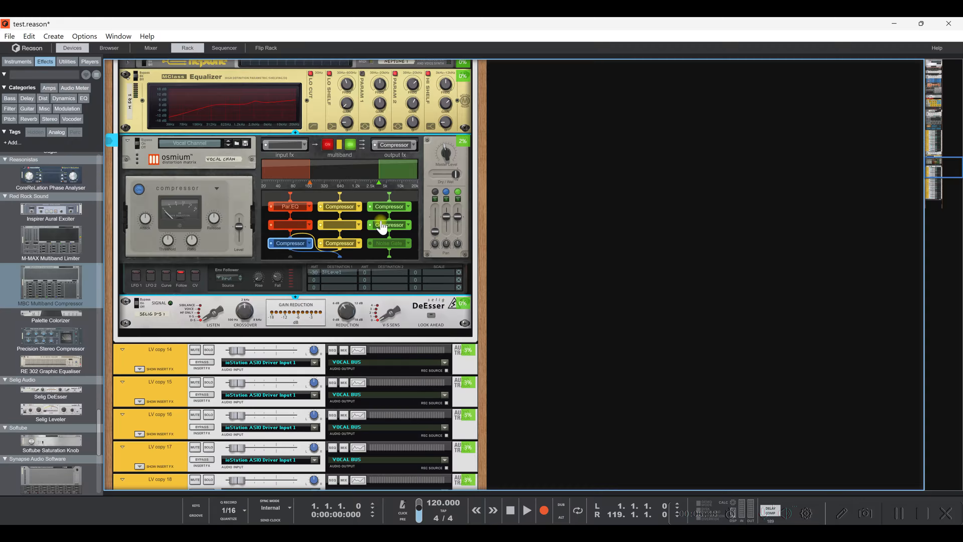
Switch Osmium's first red-band slot from Parametric EQ back to Compressor / Limiter.
{"action": "left_click", "coordinate": [310, 207]}
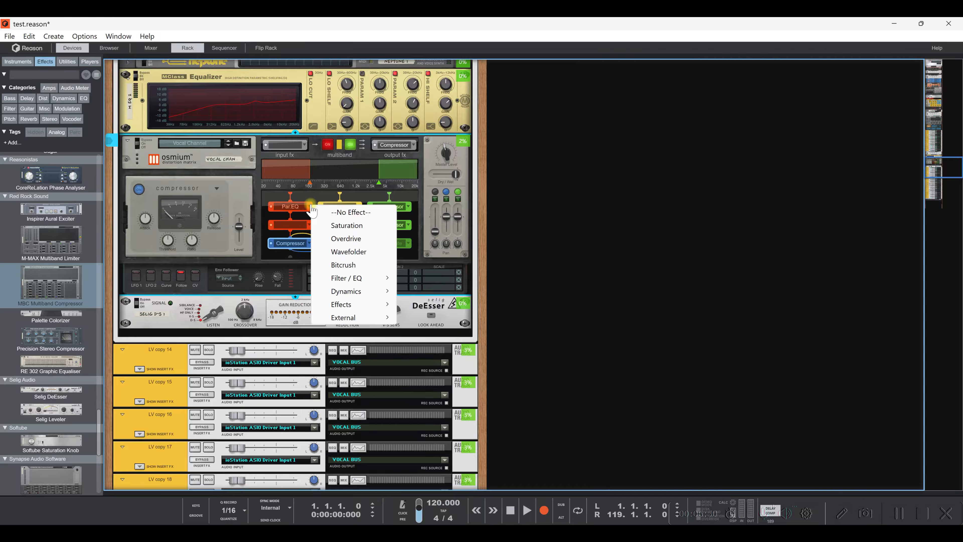
{"action": "mouse_move", "coordinate": [366, 291]}
{"action": "left_click", "coordinate": [423, 291]}
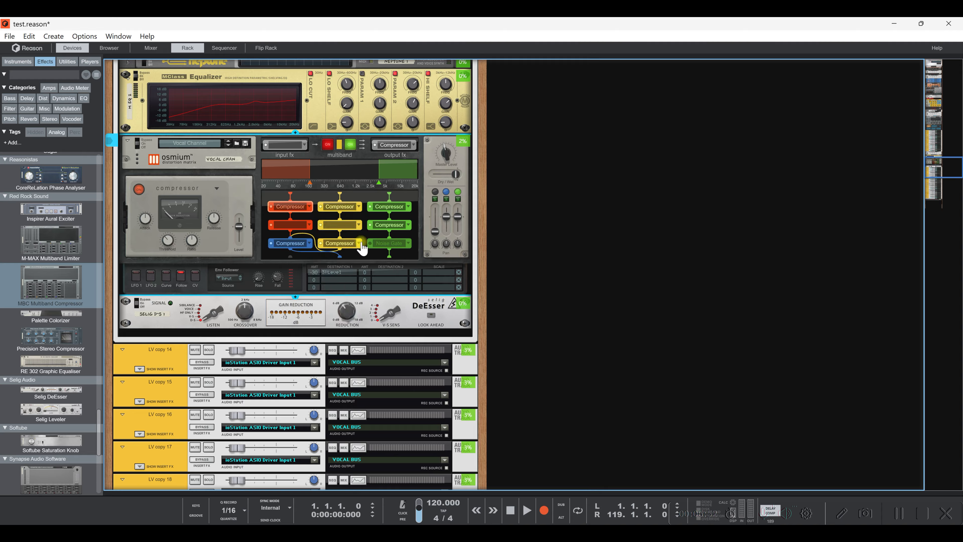
Load a Parametric EQ into Osmium's empty second red-band slot.
{"action": "left_click", "coordinate": [310, 225]}
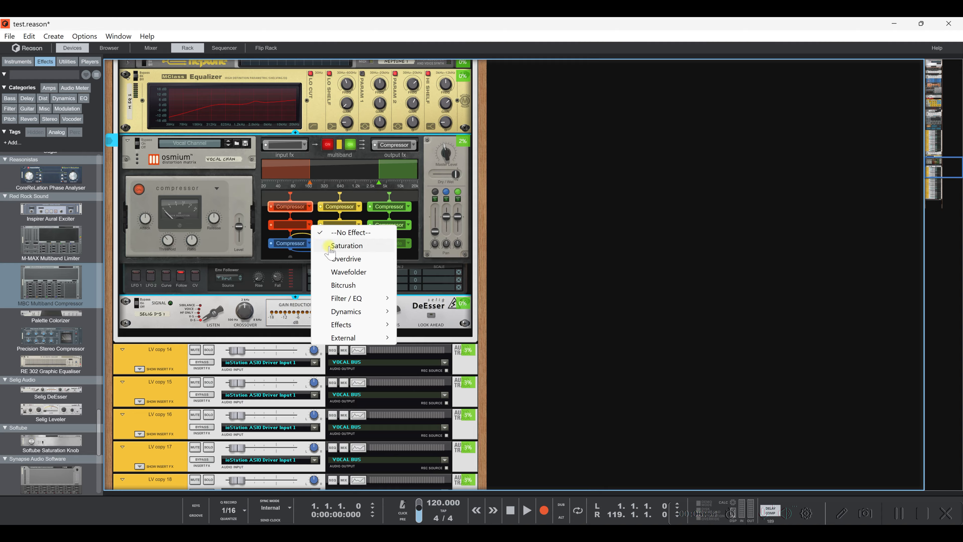
{"action": "mouse_move", "coordinate": [363, 302]}
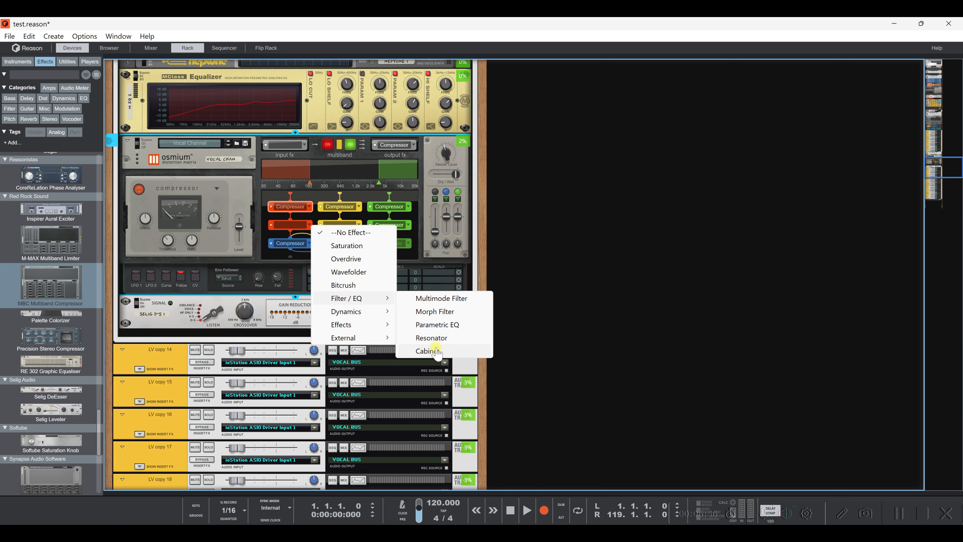
{"action": "left_click", "coordinate": [447, 326]}
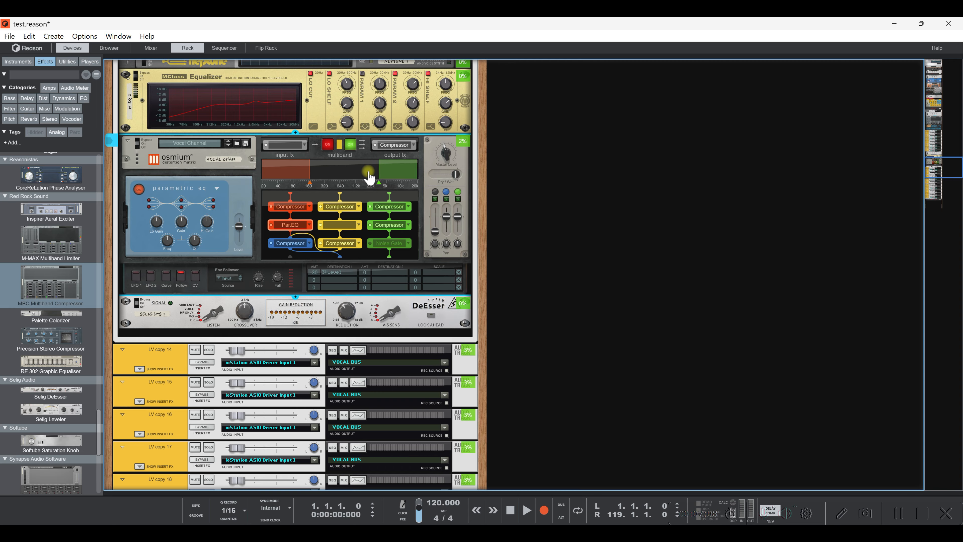
Examine the Effects category options for Osmium's first red-band slot and compare them with the rack's effect device list.
{"action": "left_click", "coordinate": [309, 207]}
{"action": "mouse_move", "coordinate": [339, 305]}
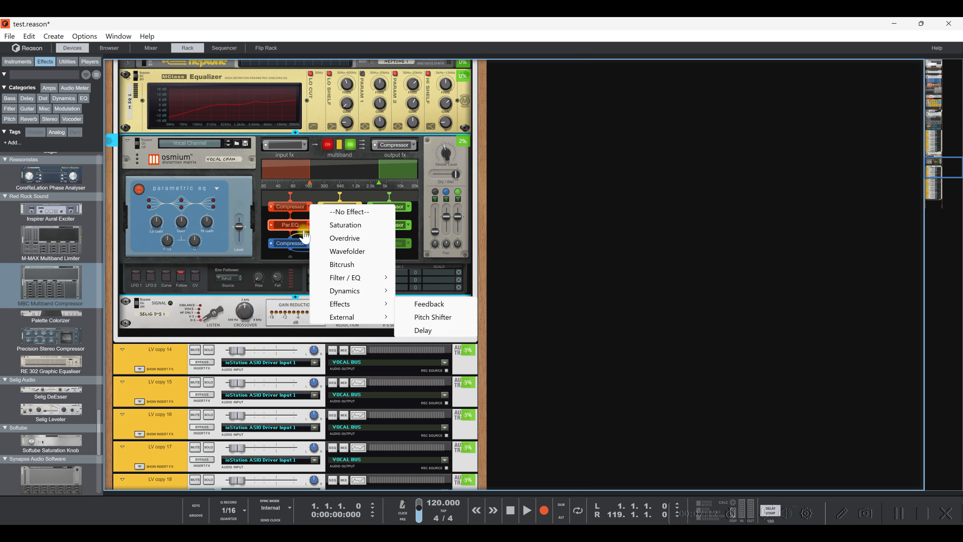
{"action": "left_click", "coordinate": [300, 195]}
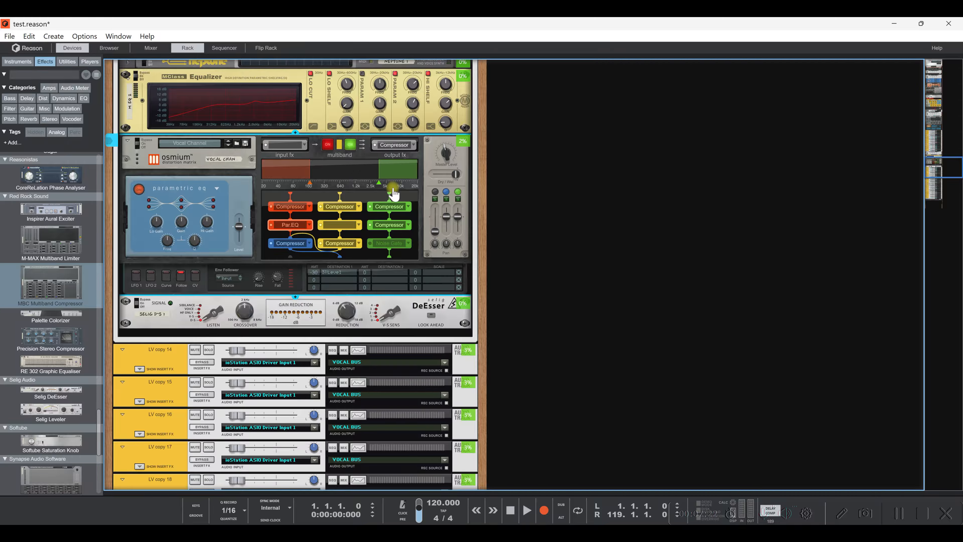
{"action": "scroll", "coordinate": [47, 364], "scroll_direction": "down", "scroll_amount": 5}
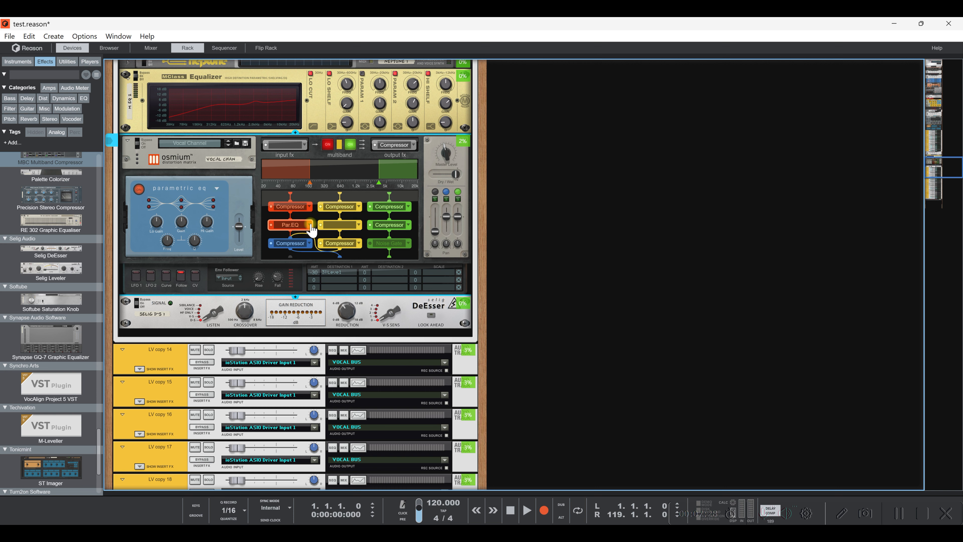
{"action": "left_click", "coordinate": [309, 207]}
{"action": "mouse_move", "coordinate": [350, 310]}
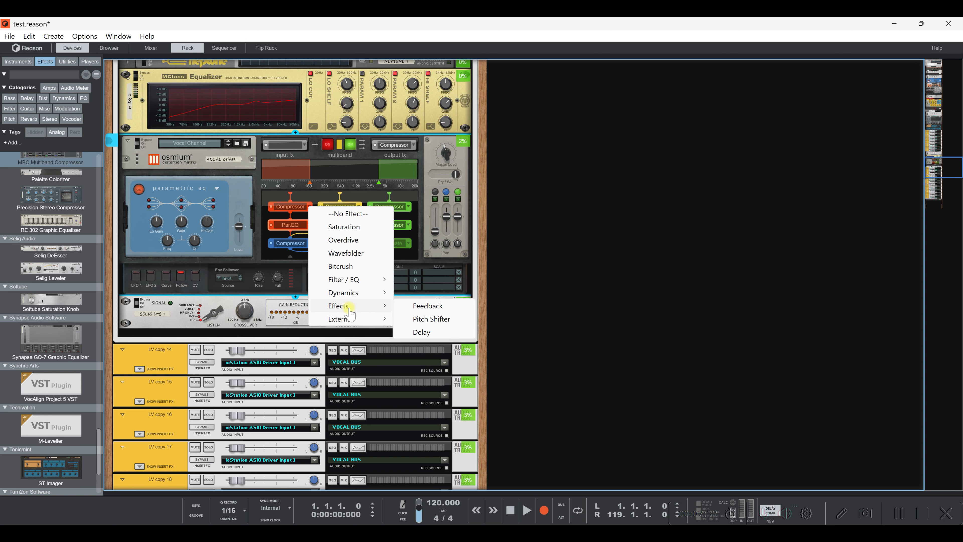